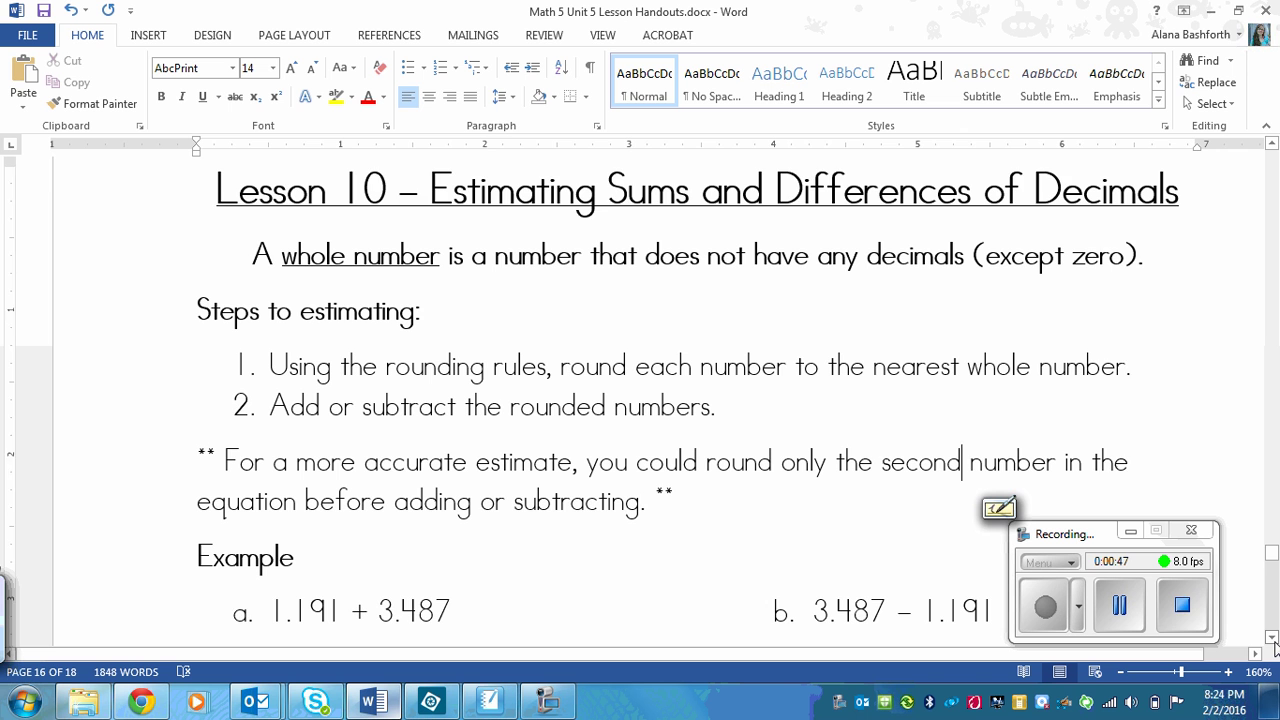
# Step: In the handout, point out the Example heading and select 3.487 in problem a
pyautogui.click(1271, 637)
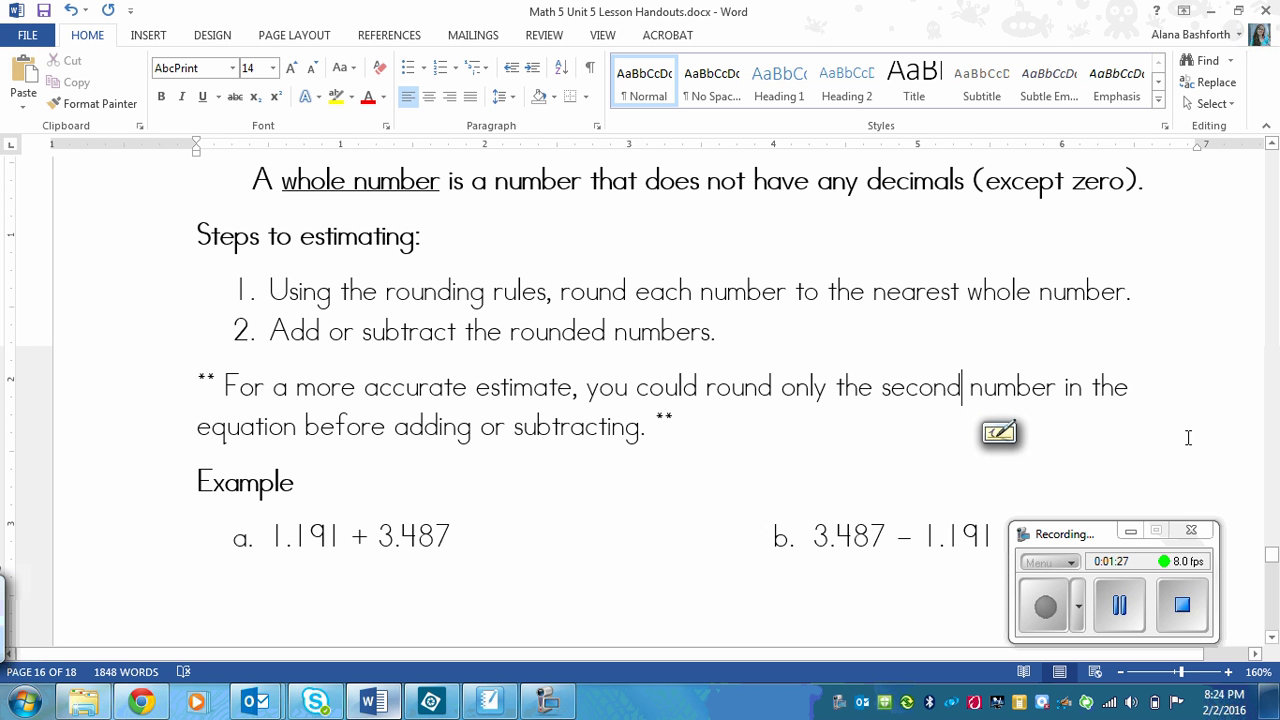
pyautogui.click(823, 474)
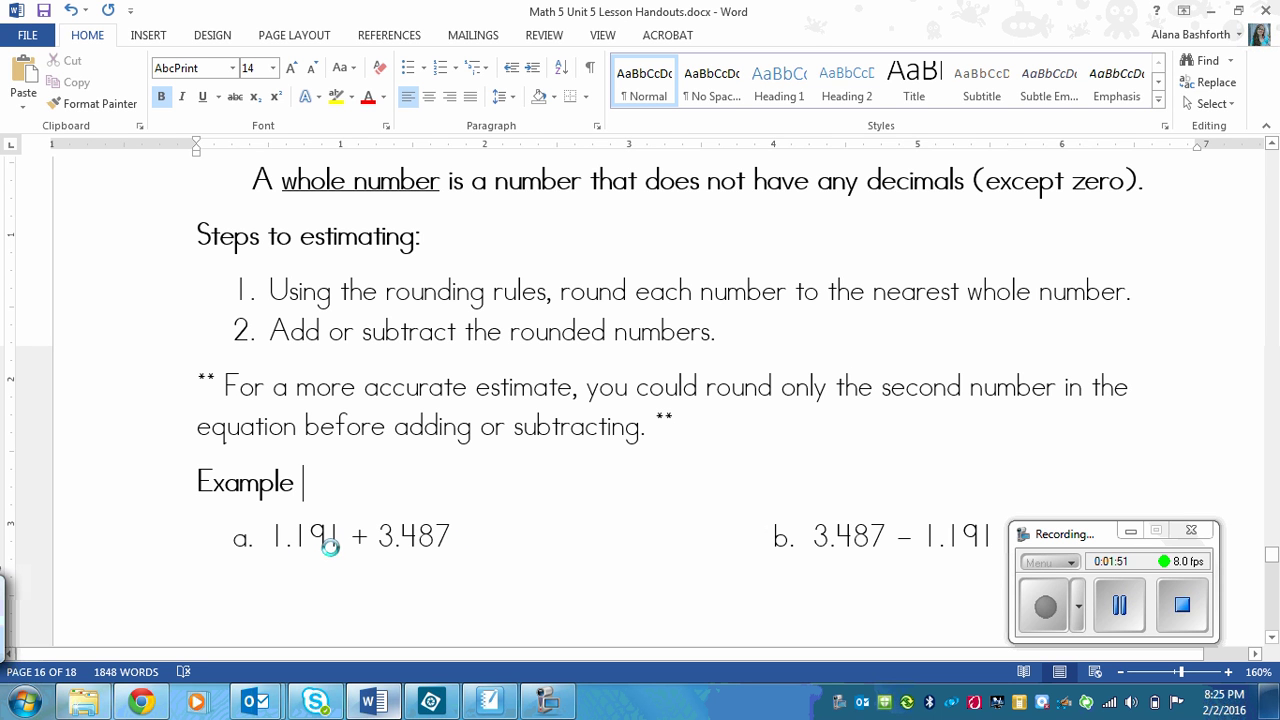
pyautogui.click(462, 540)
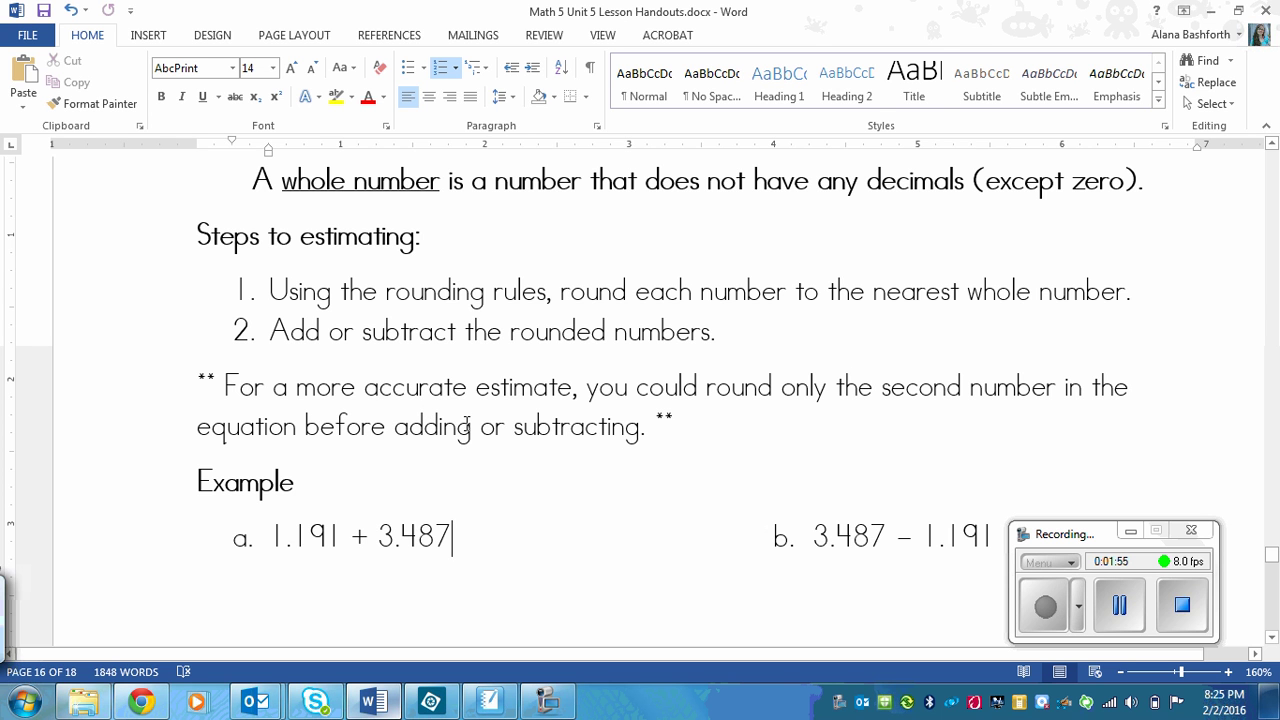
pyautogui.rightClick(388, 541)
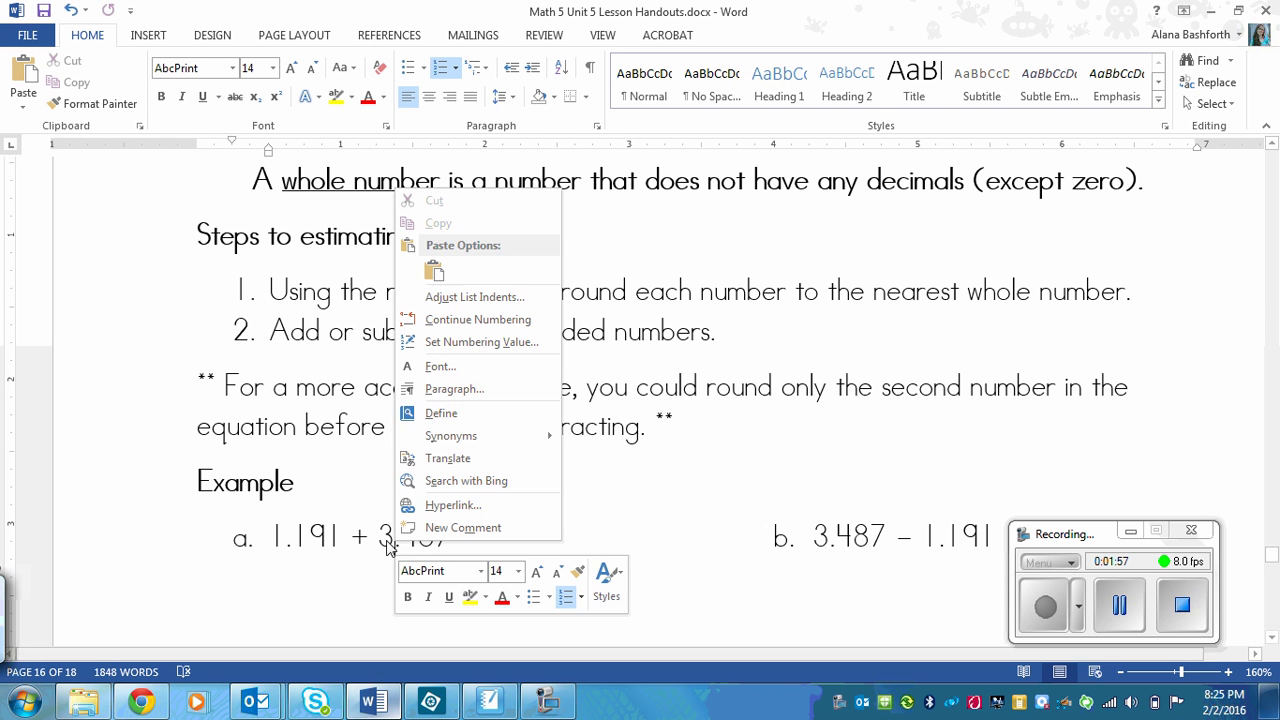
pyautogui.click(388, 541)
pyautogui.moveTo(378, 538); pyautogui.dragTo(455, 542)
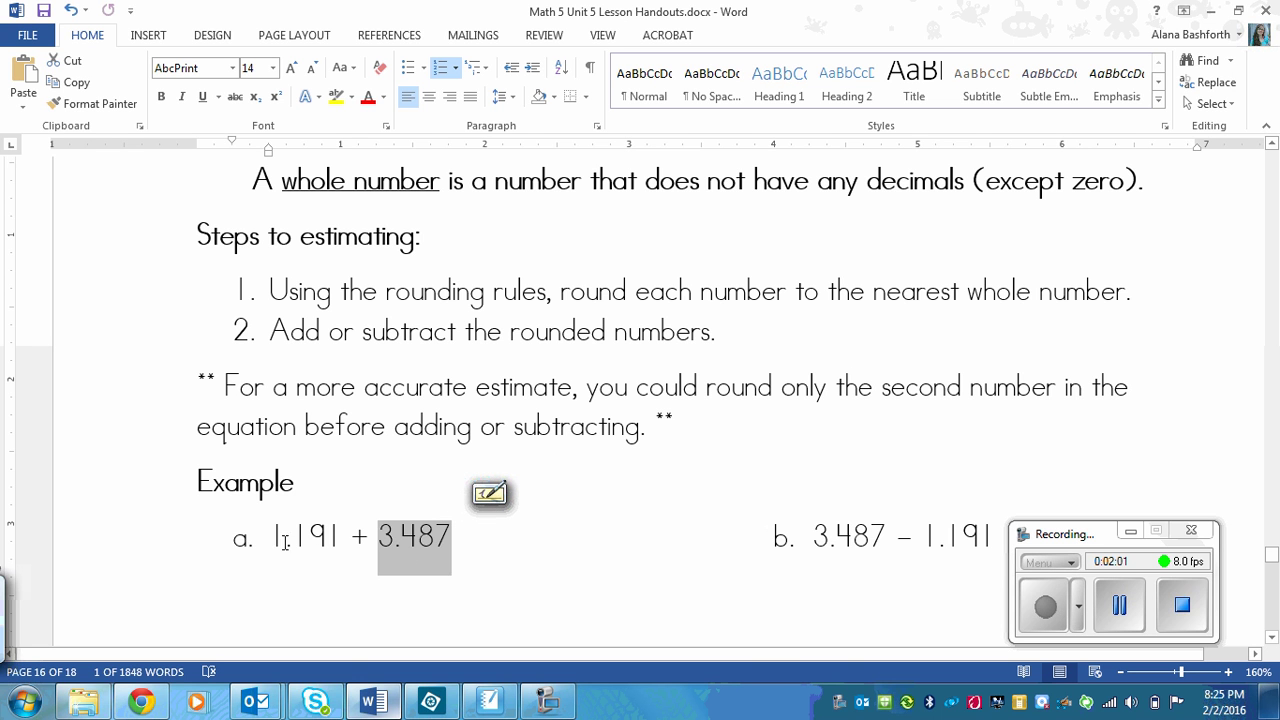
pyautogui.click(544, 555)
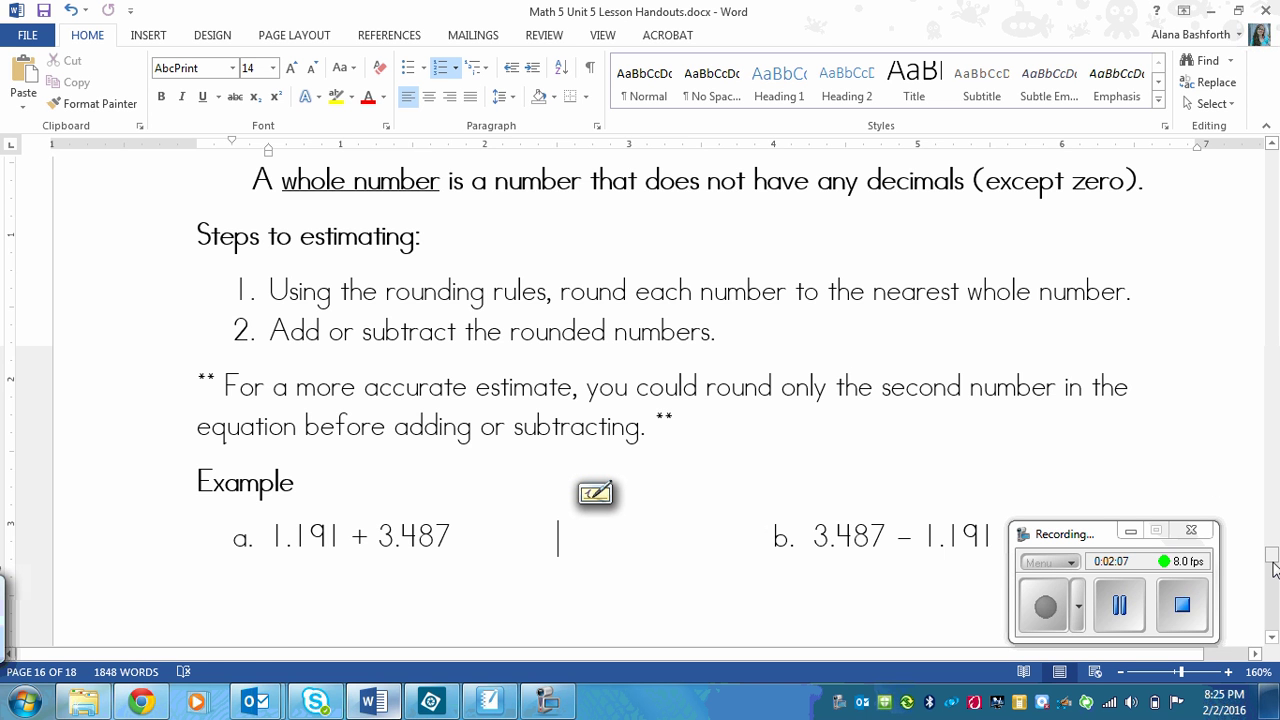
pyautogui.moveTo(1275, 565); pyautogui.dragTo(1275, 568)
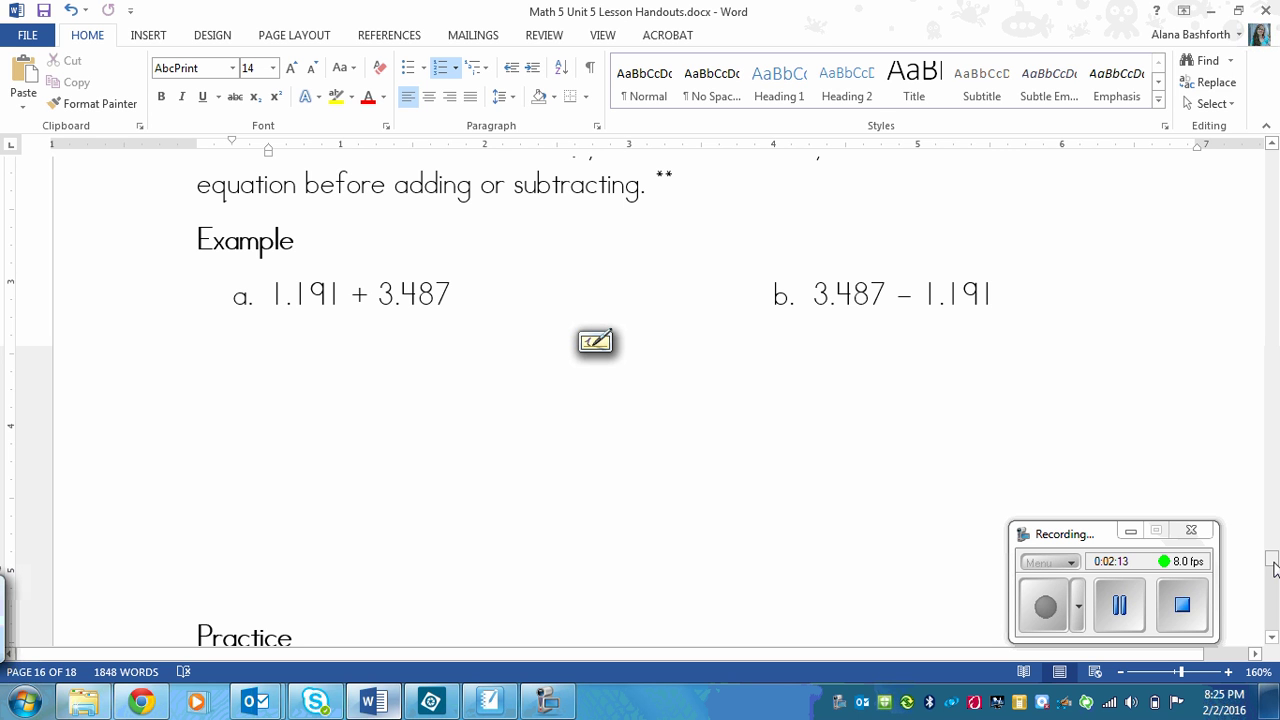
# Step: Back in Elements, with teal as the colour, mark 1.191 rounding to 1
pyautogui.click(430, 703)
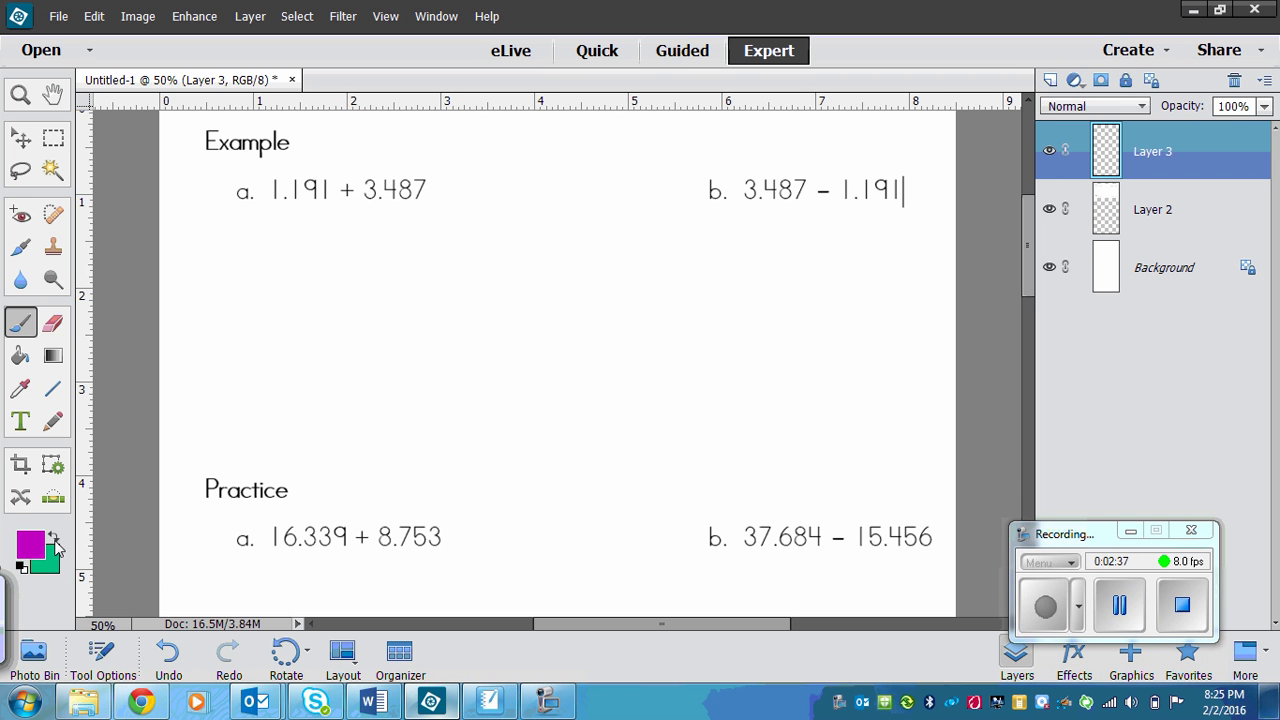
pyautogui.press('x')
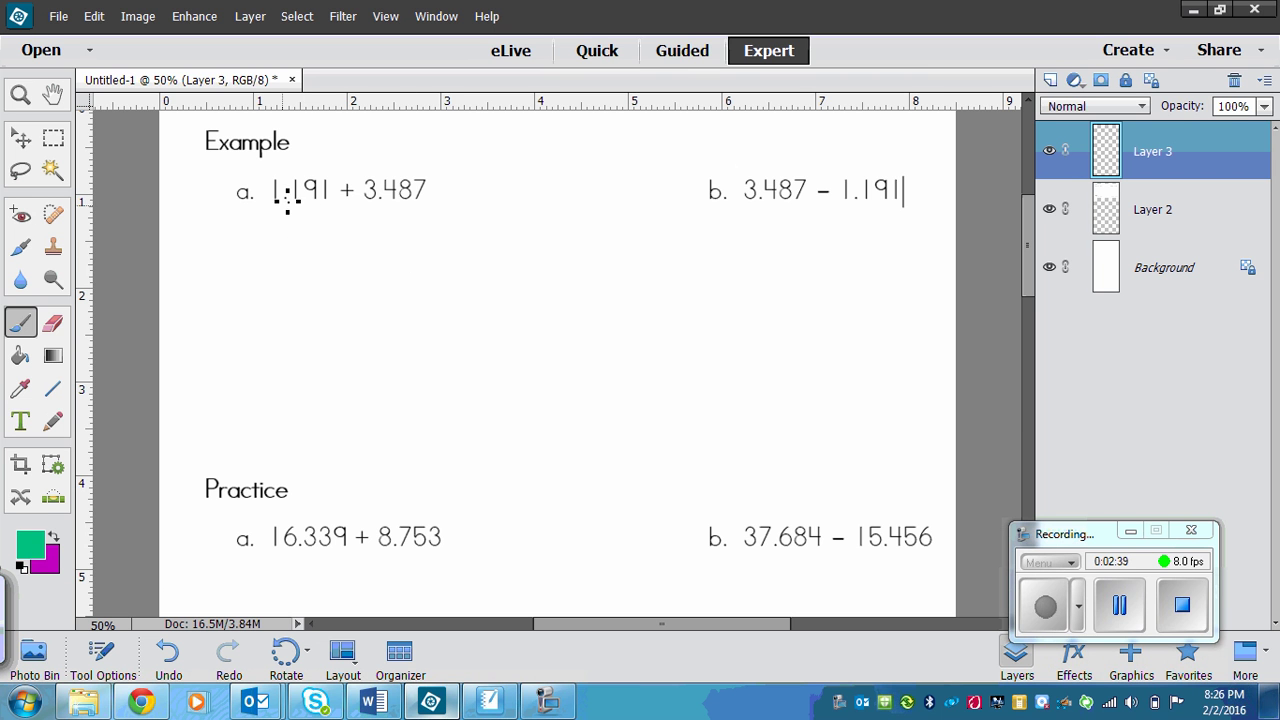
pyautogui.moveTo(303, 203); pyautogui.dragTo(291, 204)
pyautogui.moveTo(303, 213)
pyautogui.mouseDown()
pyautogui.moveTo(297, 228)
pyautogui.moveTo(278, 210)
pyautogui.moveTo(288, 213)
pyautogui.mouseUp()
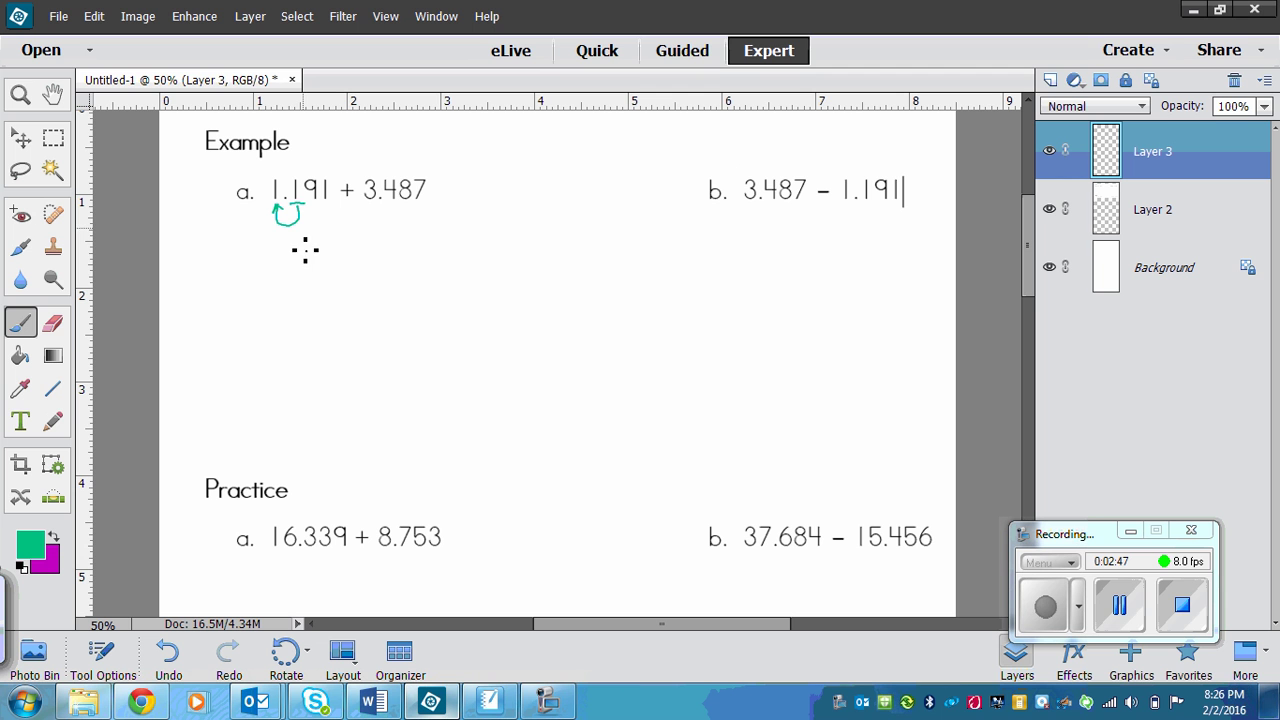
pyautogui.moveTo(272, 257)
pyautogui.mouseDown()
pyautogui.moveTo(271, 285)
pyautogui.moveTo(306, 268)
pyautogui.mouseUp()
# Step: Mark 3.487 rounding to 3 and complete the teal estimate 1 + 3 = 4
pyautogui.moveTo(383, 206)
pyautogui.mouseDown()
pyautogui.moveTo(372, 208)
pyautogui.moveTo(400, 217)
pyautogui.moveTo(391, 231)
pyautogui.moveTo(372, 212)
pyautogui.mouseUp()
pyautogui.moveTo(330, 256)
pyautogui.mouseDown()
pyautogui.moveTo(358, 254)
pyautogui.moveTo(342, 268)
pyautogui.moveTo(354, 286)
pyautogui.moveTo(330, 287)
pyautogui.mouseUp()
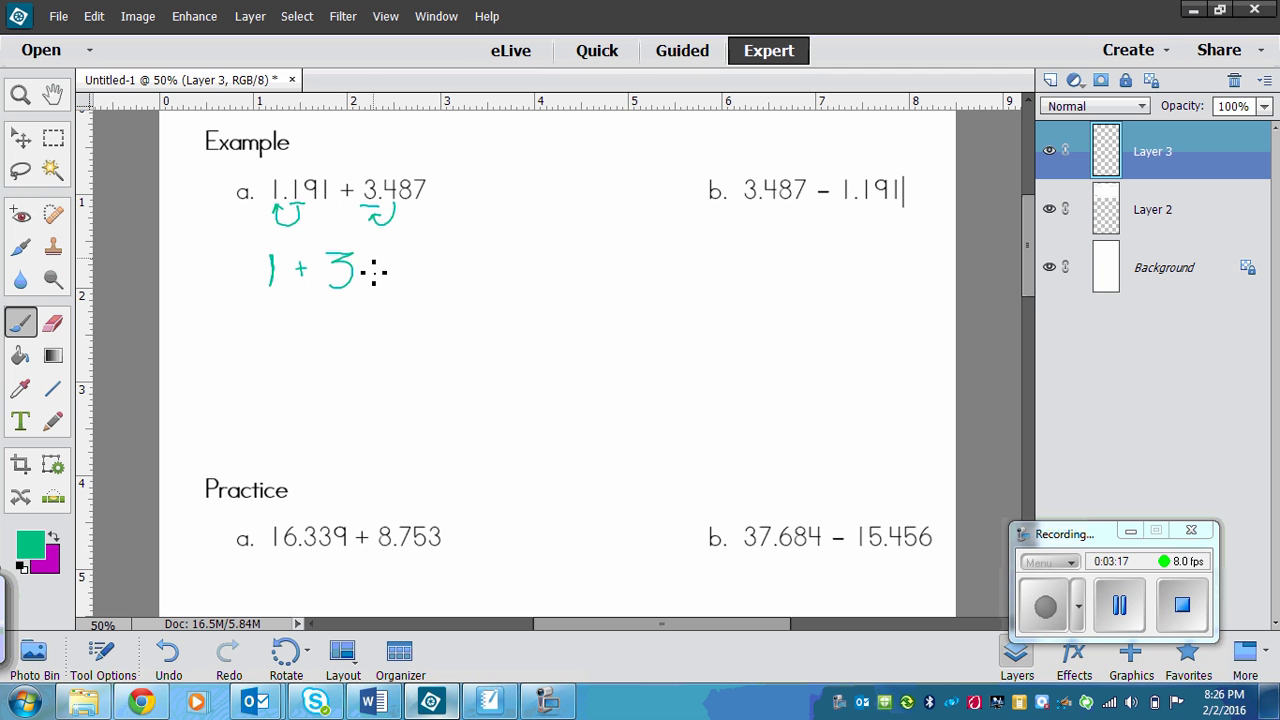
pyautogui.moveTo(260, 333); pyautogui.dragTo(265, 347)
pyautogui.moveTo(288, 318); pyautogui.dragTo(314, 350)
# Step: In magenta, write 1.191 + 3 with the result 4.191 under Example a's teal work
pyautogui.click(55, 540)
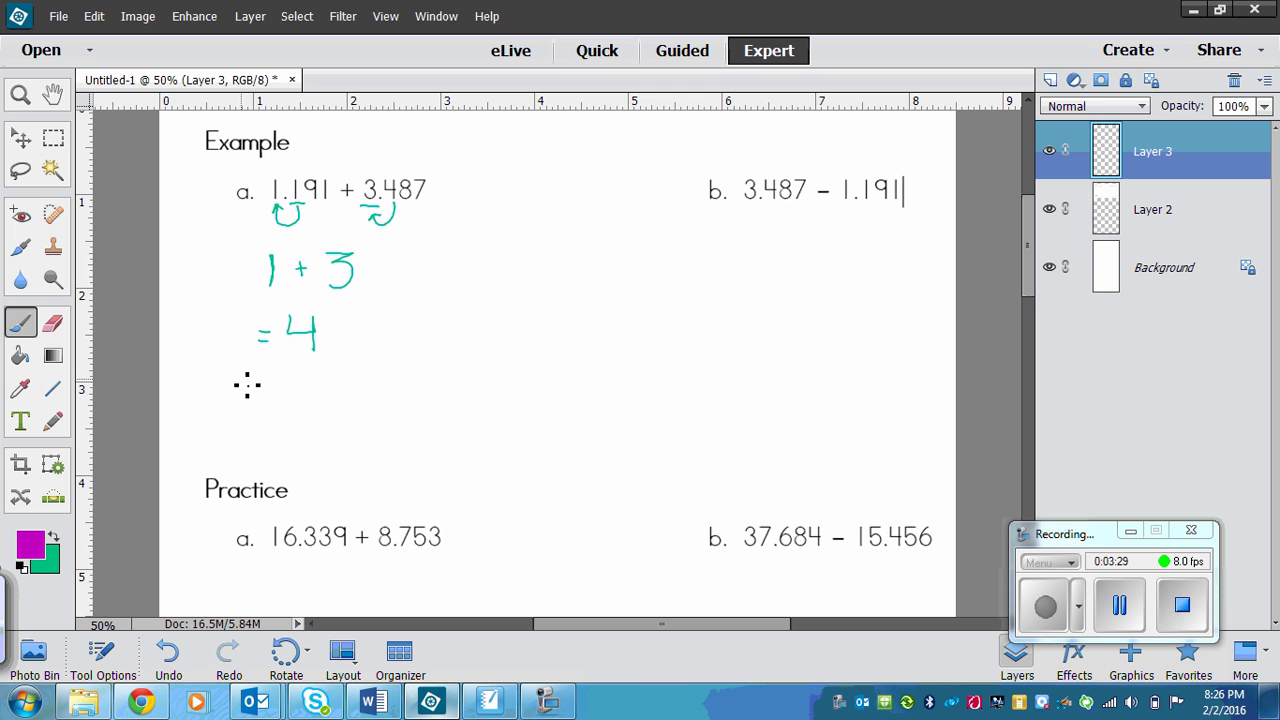
pyautogui.moveTo(241, 378)
pyautogui.mouseDown()
pyautogui.moveTo(241, 407)
pyautogui.moveTo(315, 403)
pyautogui.moveTo(352, 385)
pyautogui.moveTo(380, 398)
pyautogui.moveTo(368, 398)
pyautogui.mouseUp()
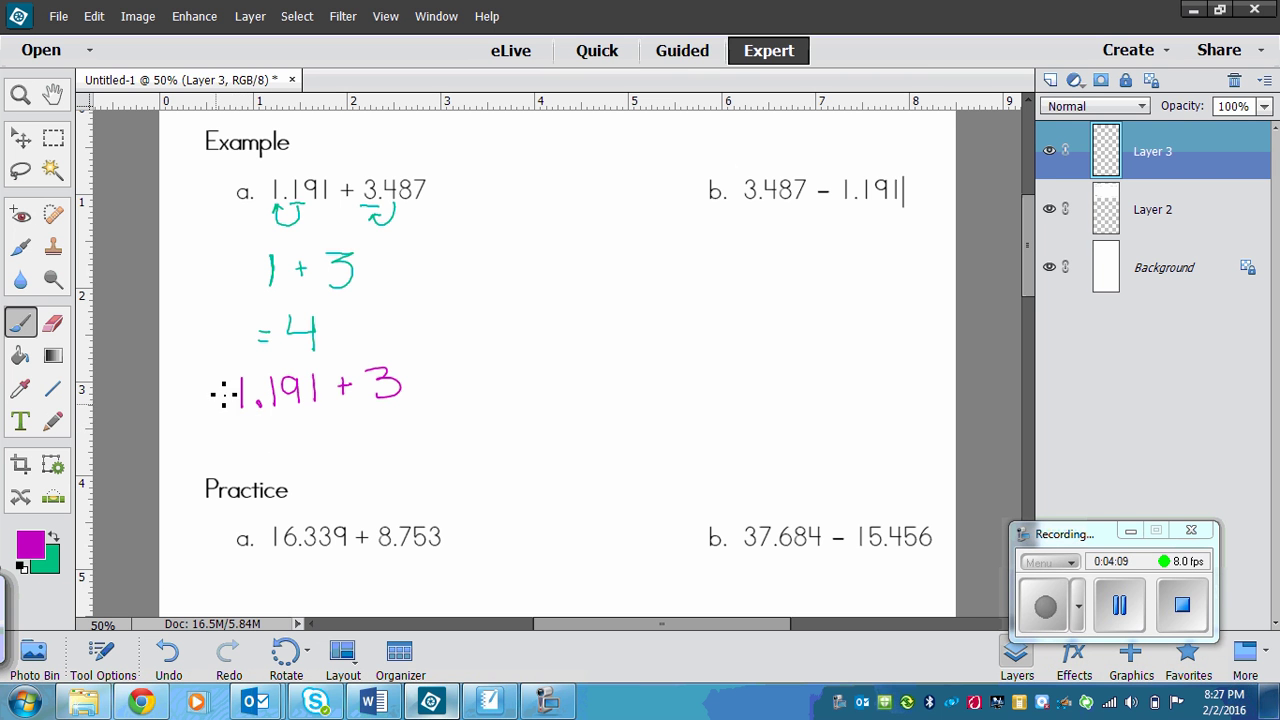
pyautogui.moveTo(262, 428)
pyautogui.mouseDown()
pyautogui.moveTo(266, 458)
pyautogui.moveTo(337, 434)
pyautogui.moveTo(332, 457)
pyautogui.moveTo(344, 458)
pyautogui.mouseUp()
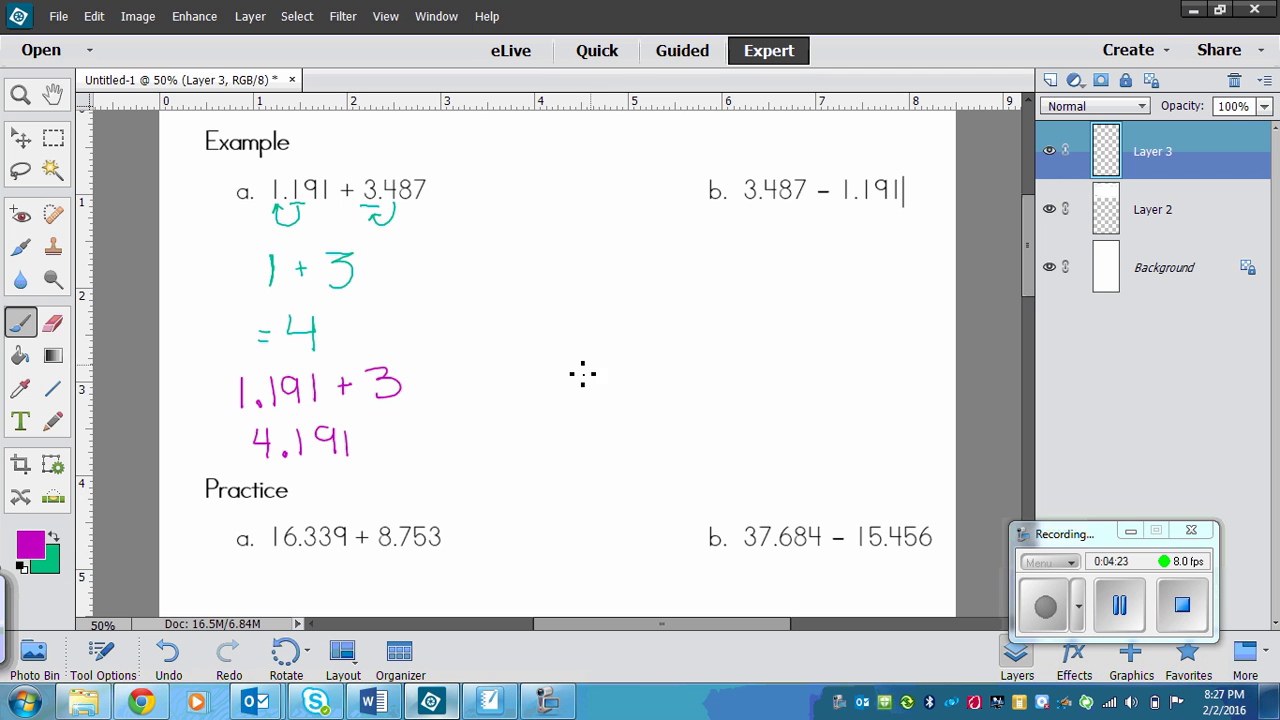
# Step: In teal, mark 3.487 rounding to 3 and write the estimate 3 − 1 = 2 under example b
pyautogui.click(54, 537)
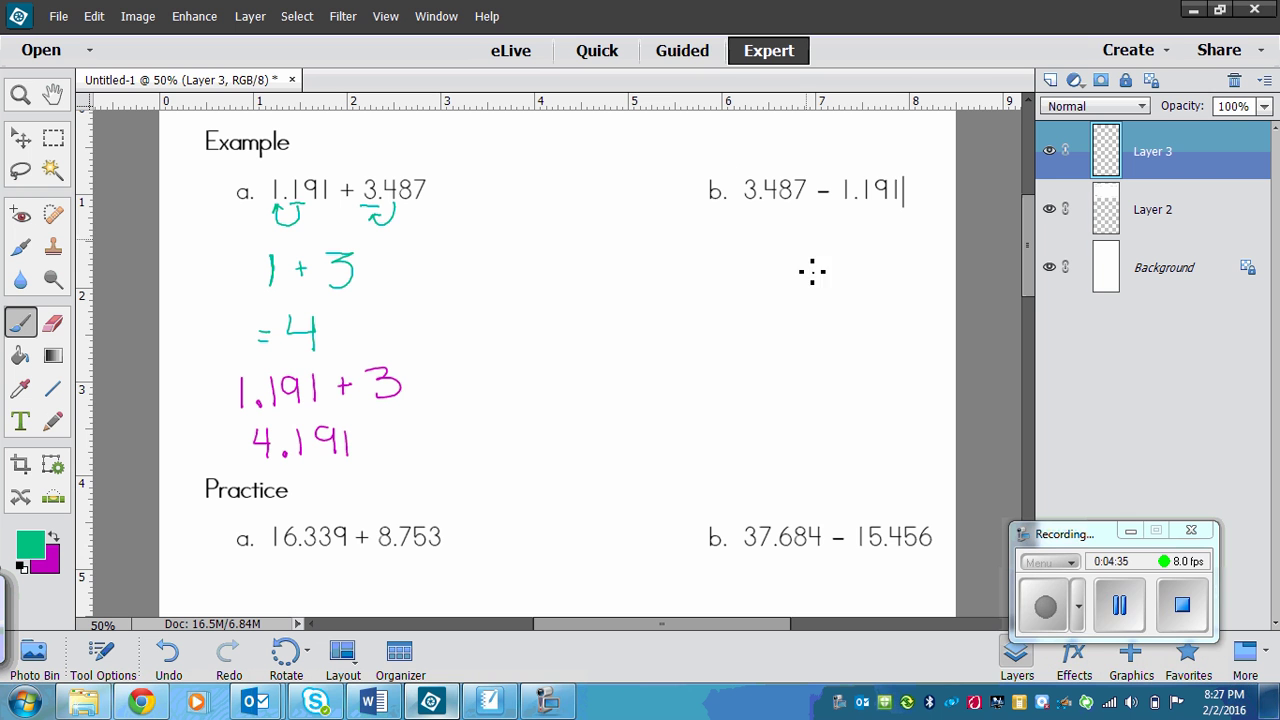
pyautogui.click(1095, 605)
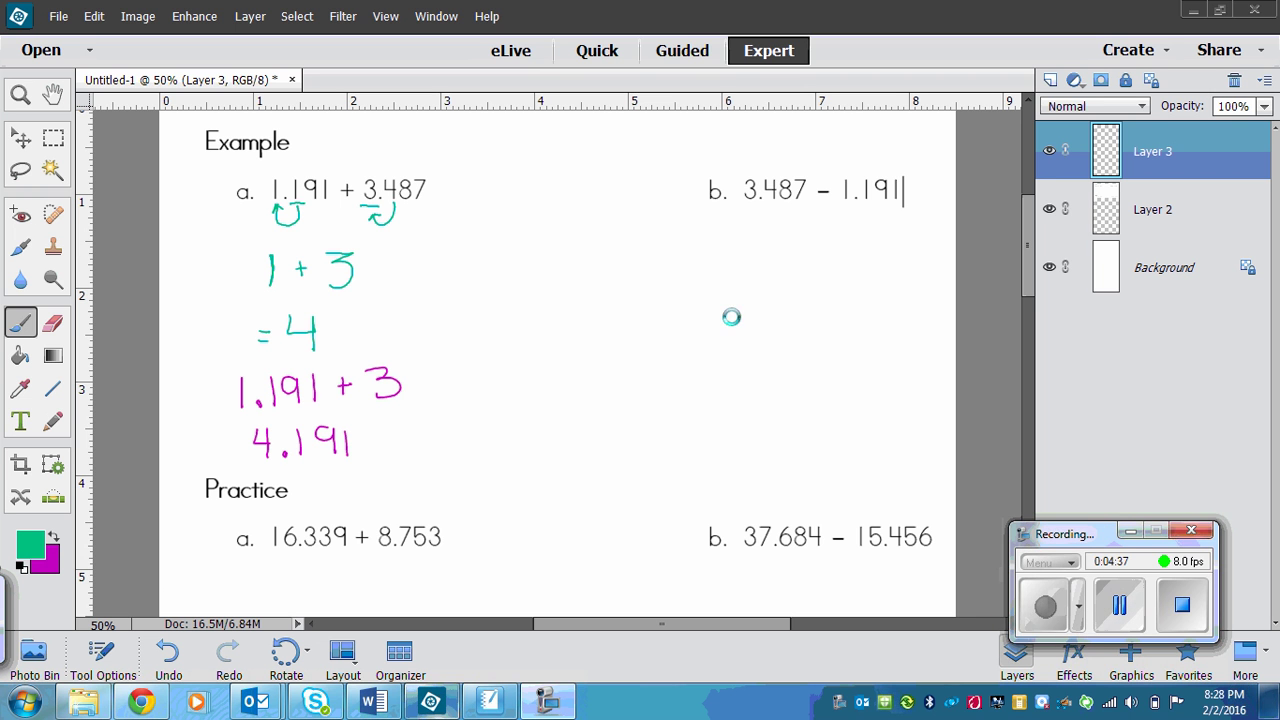
pyautogui.click(850, 210)
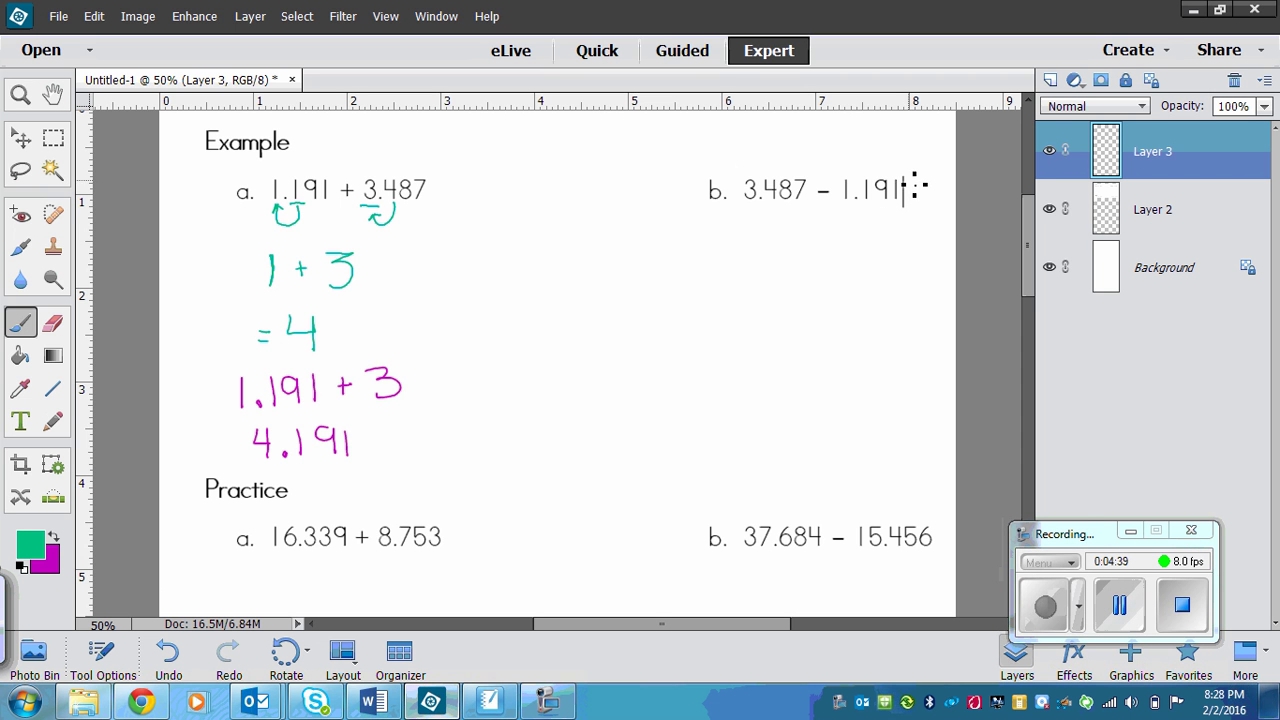
pyautogui.moveTo(913, 185)
pyautogui.mouseDown()
pyautogui.moveTo(908, 208)
pyautogui.moveTo(918, 178)
pyautogui.mouseUp()
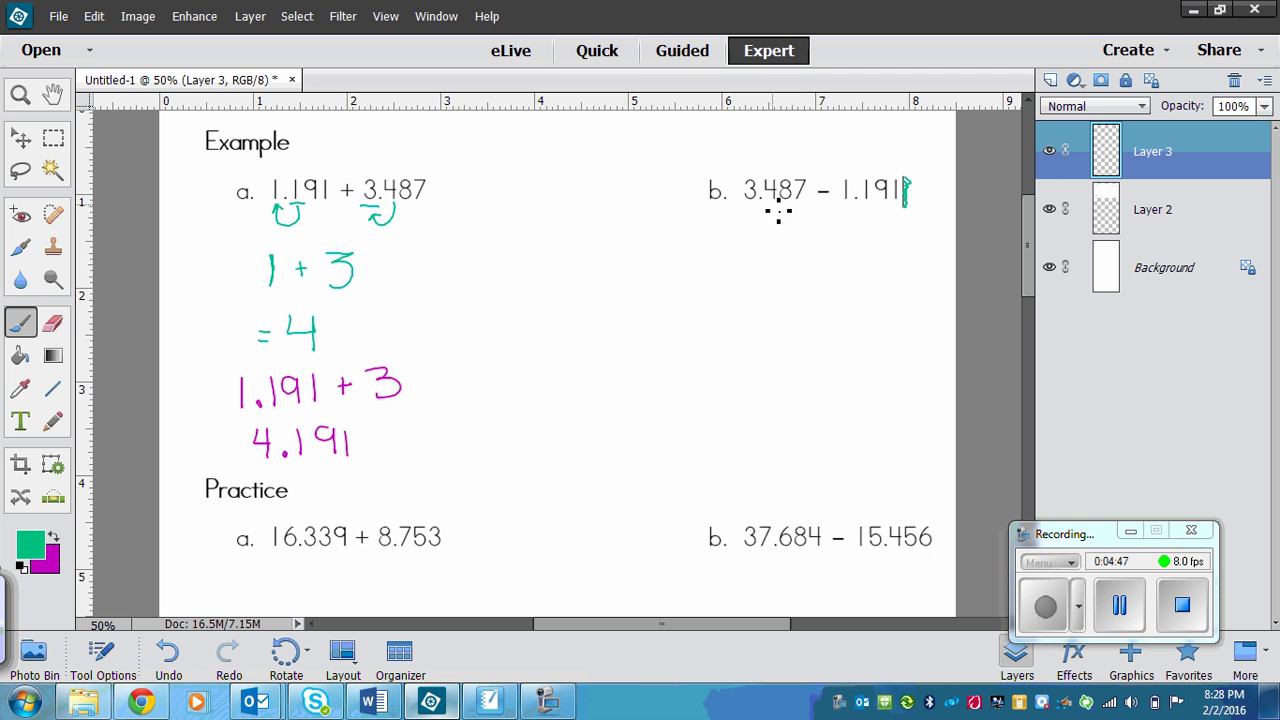
pyautogui.moveTo(767, 204)
pyautogui.mouseDown()
pyautogui.moveTo(783, 204)
pyautogui.moveTo(766, 229)
pyautogui.moveTo(755, 206)
pyautogui.moveTo(783, 251)
pyautogui.moveTo(766, 263)
pyautogui.moveTo(790, 275)
pyautogui.moveTo(750, 292)
pyautogui.mouseUp()
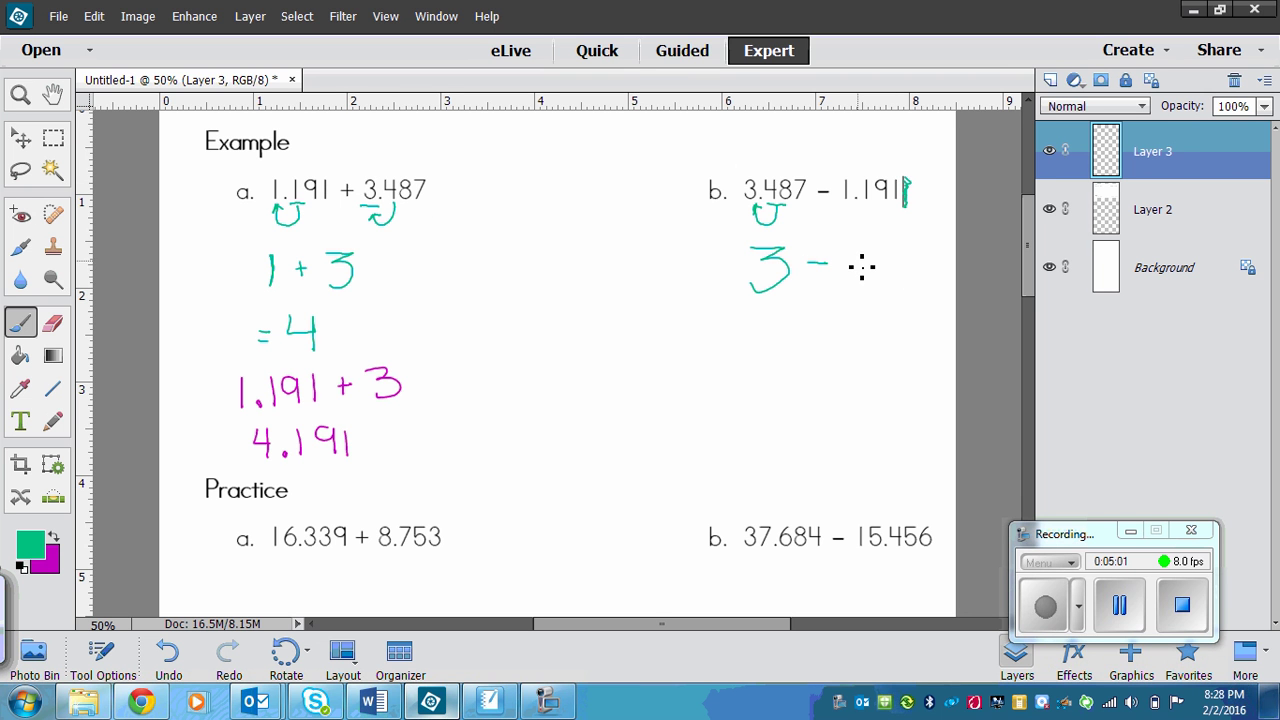
pyautogui.moveTo(853, 246); pyautogui.dragTo(853, 285)
pyautogui.moveTo(746, 344)
pyautogui.mouseDown()
pyautogui.moveTo(763, 351)
pyautogui.moveTo(814, 326)
pyautogui.moveTo(812, 360)
pyautogui.moveTo(836, 351)
pyautogui.mouseUp()
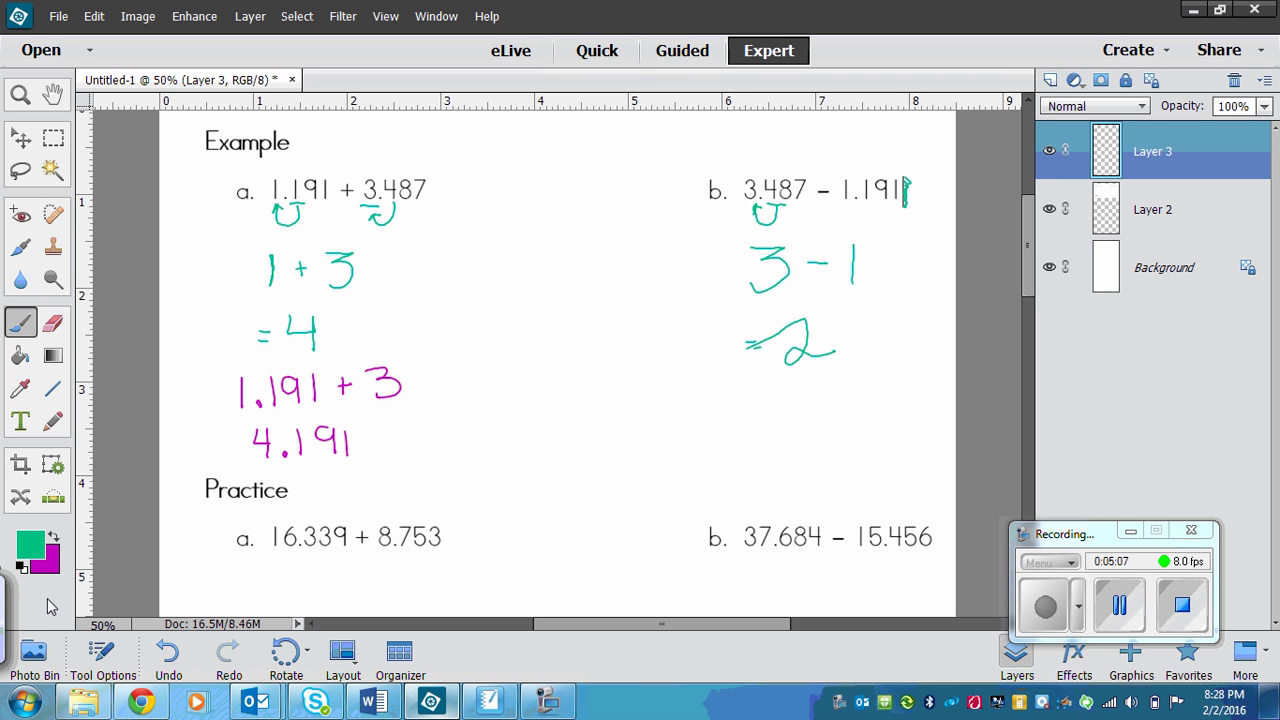
# Step: In magenta, write 3.487 − 1 and its decimal answer under example b, then scroll to Practice
pyautogui.click(53, 537)
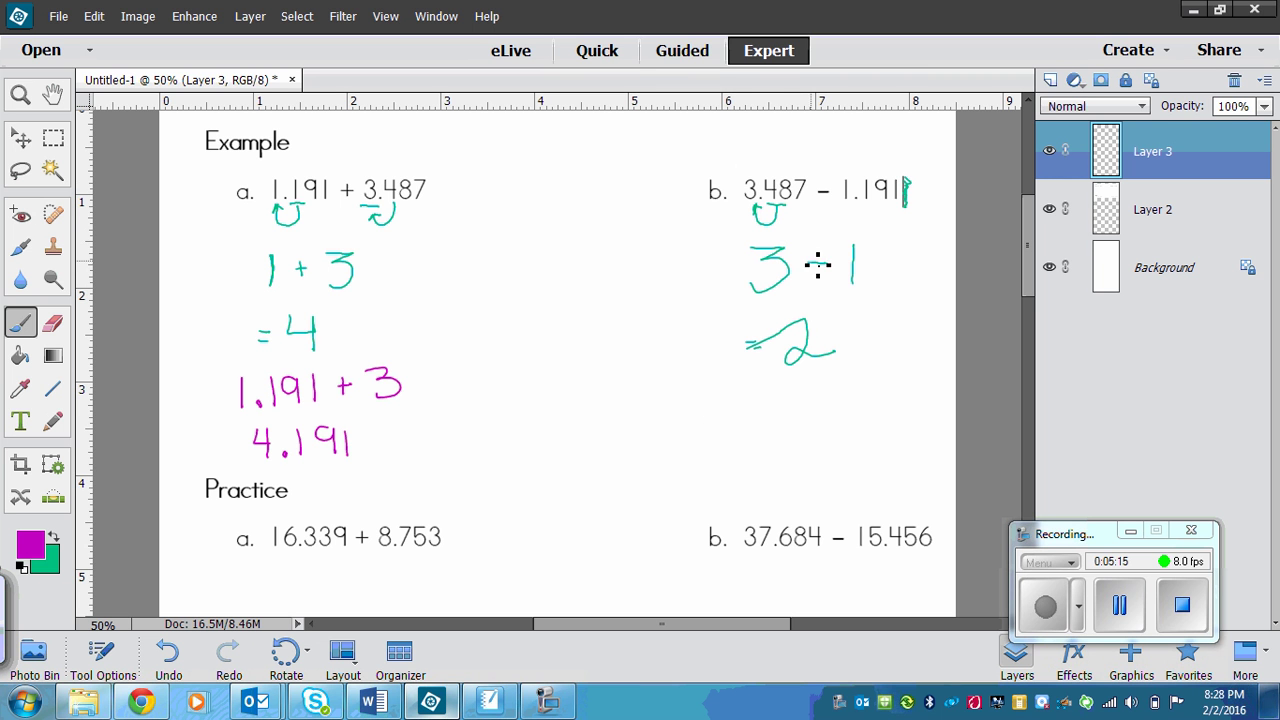
pyautogui.moveTo(723, 396)
pyautogui.mouseDown()
pyautogui.moveTo(740, 406)
pyautogui.moveTo(724, 422)
pyautogui.moveTo(784, 412)
pyautogui.mouseUp()
pyautogui.click(750, 418)
pyautogui.moveTo(778, 395)
pyautogui.mouseDown()
pyautogui.moveTo(789, 423)
pyautogui.moveTo(804, 398)
pyautogui.mouseUp()
pyautogui.moveTo(816, 398)
pyautogui.mouseDown()
pyautogui.moveTo(830, 397)
pyautogui.moveTo(822, 424)
pyautogui.moveTo(866, 403)
pyautogui.moveTo(884, 421)
pyautogui.mouseUp()
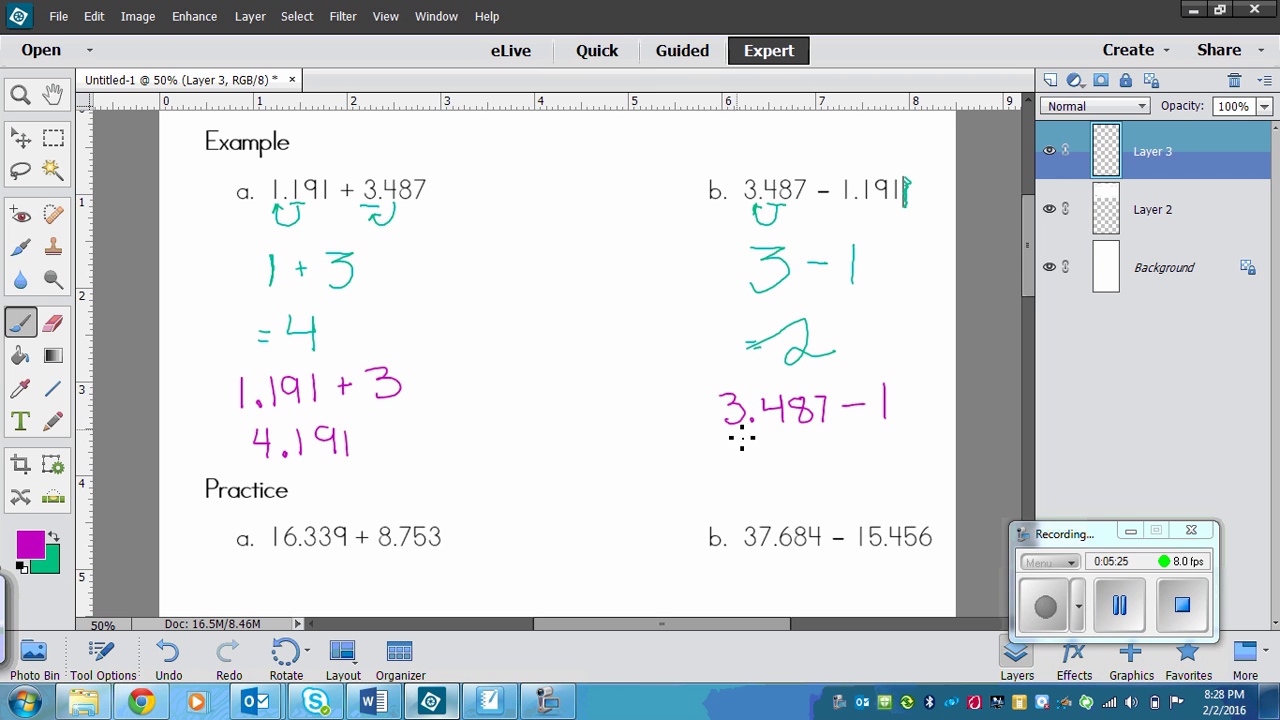
pyautogui.moveTo(745, 460)
pyautogui.mouseDown()
pyautogui.moveTo(749, 497)
pyautogui.moveTo(820, 474)
pyautogui.moveTo(818, 492)
pyautogui.moveTo(849, 480)
pyautogui.moveTo(846, 462)
pyautogui.moveTo(873, 486)
pyautogui.mouseUp()
pyautogui.click(785, 483)
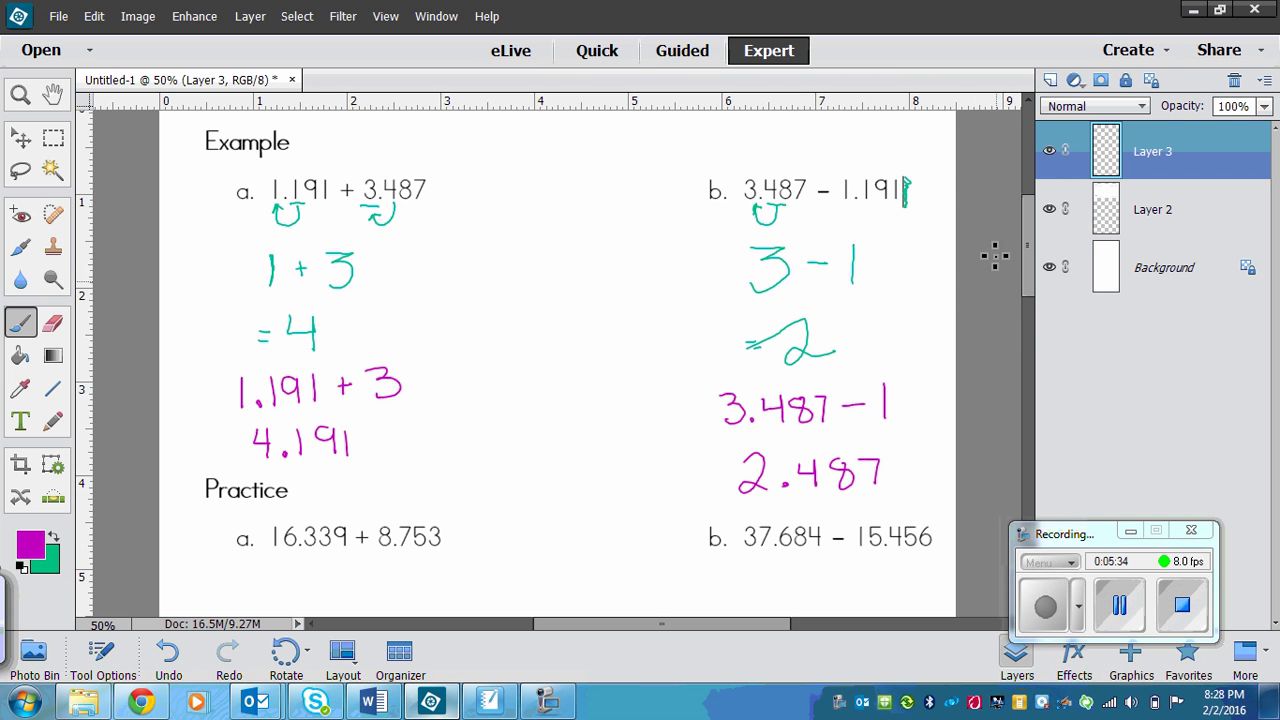
pyautogui.moveTo(1026, 218); pyautogui.dragTo(1012, 300)
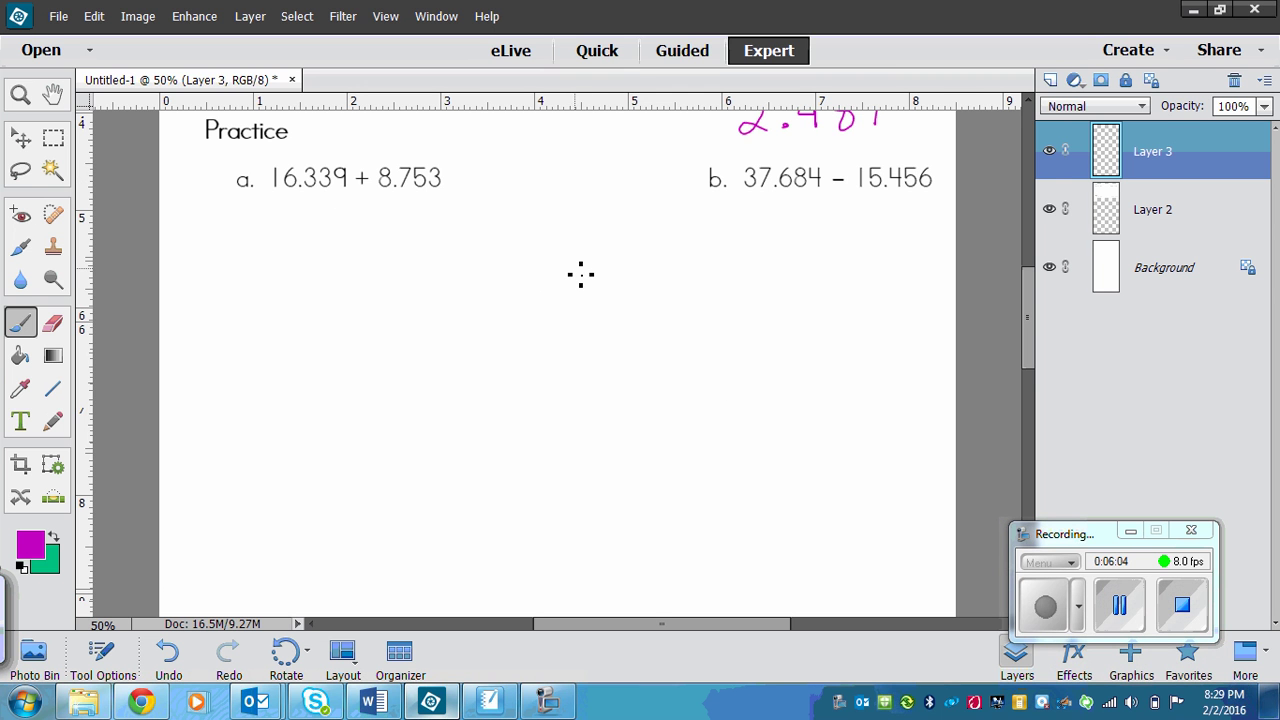
# Step: In teal, round 16.339 to 16 and 8.753 to 9, writing 16 + 9 = 25 below practice a
pyautogui.click(55, 539)
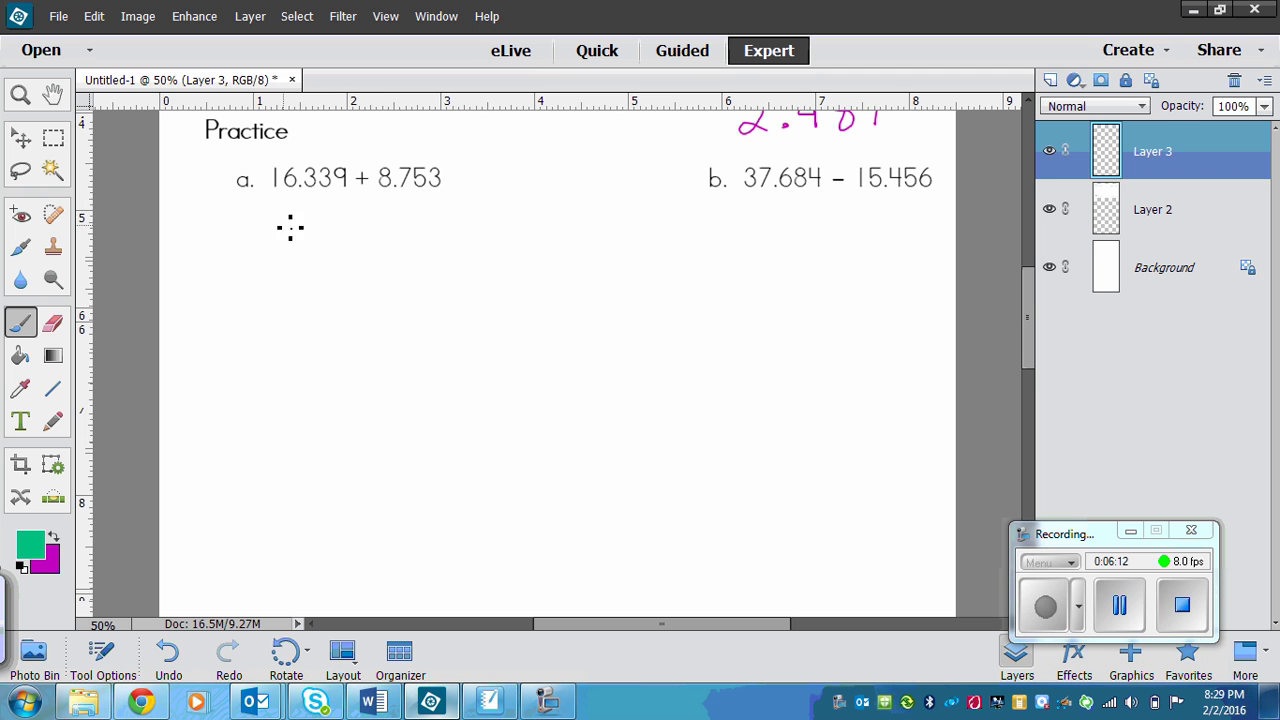
pyautogui.moveTo(309, 203); pyautogui.dragTo(327, 203)
pyautogui.moveTo(304, 242)
pyautogui.mouseDown()
pyautogui.moveTo(318, 272)
pyautogui.moveTo(300, 258)
pyautogui.moveTo(346, 253)
pyautogui.mouseUp()
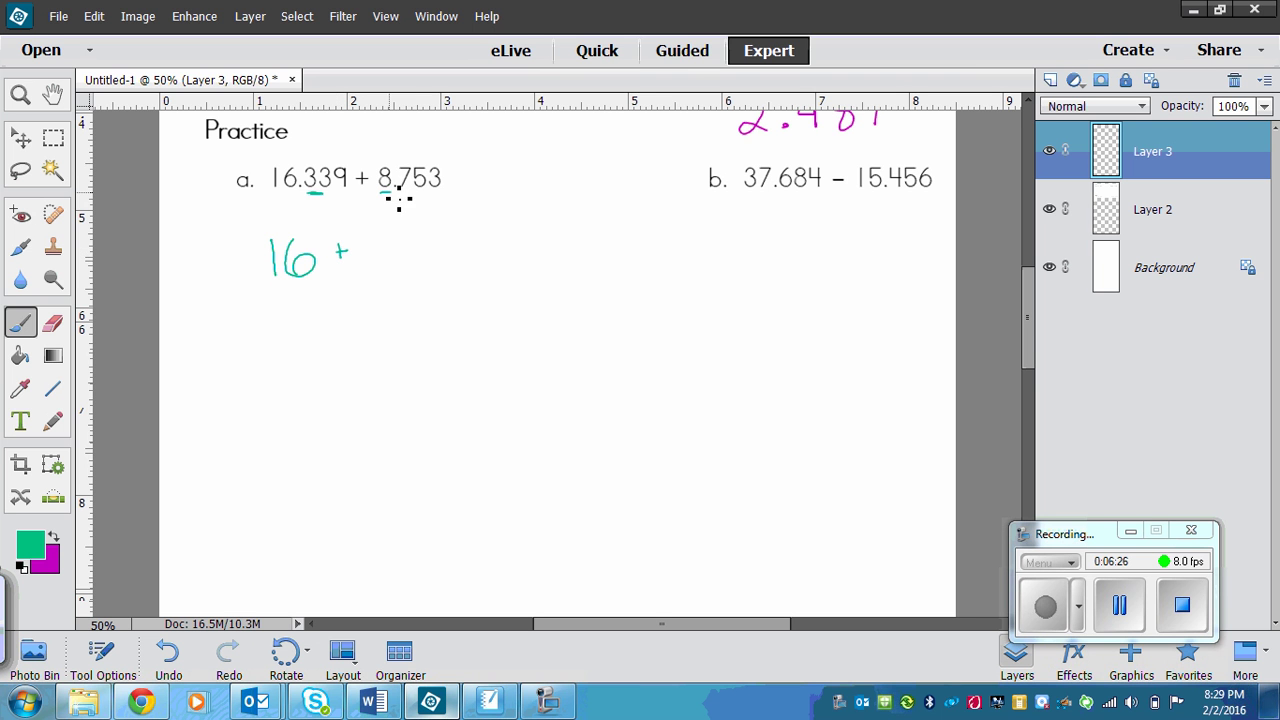
pyautogui.moveTo(380, 190)
pyautogui.mouseDown()
pyautogui.moveTo(394, 190)
pyautogui.moveTo(380, 249)
pyautogui.moveTo(403, 257)
pyautogui.moveTo(394, 249)
pyautogui.moveTo(395, 285)
pyautogui.mouseUp()
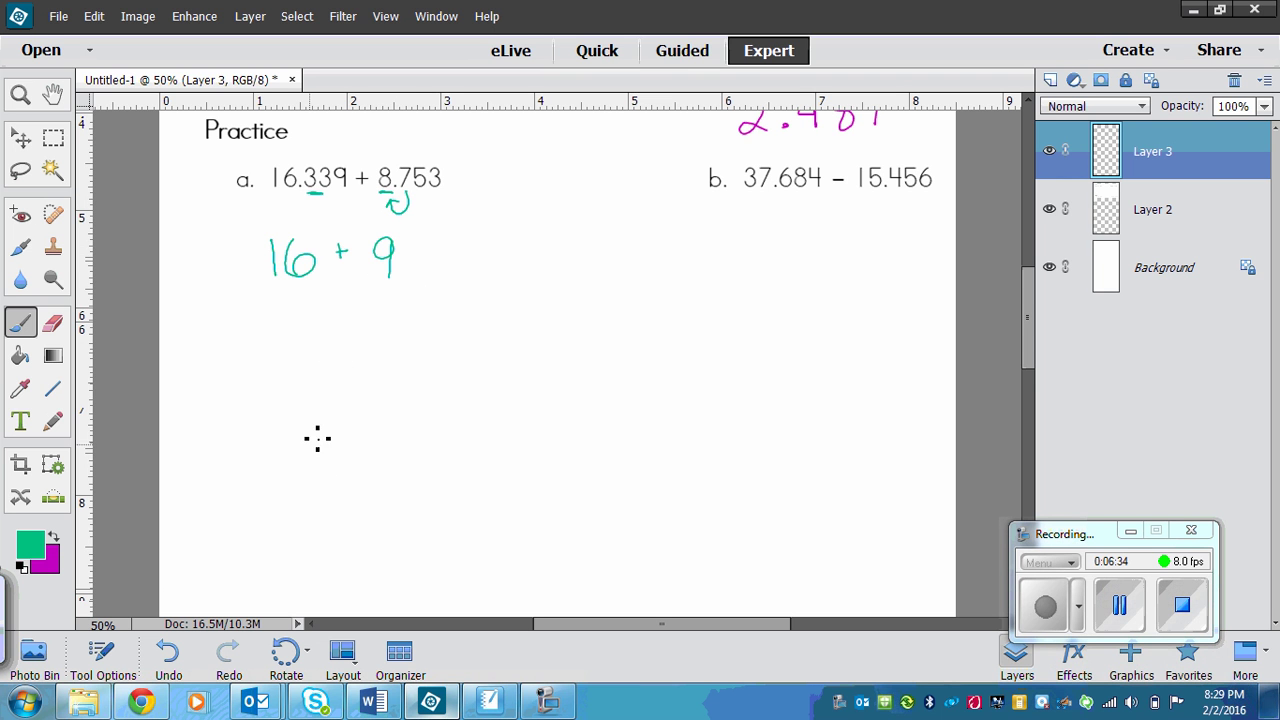
pyautogui.moveTo(271, 354)
pyautogui.mouseDown()
pyautogui.moveTo(346, 375)
pyautogui.moveTo(360, 351)
pyautogui.moveTo(372, 377)
pyautogui.mouseUp()
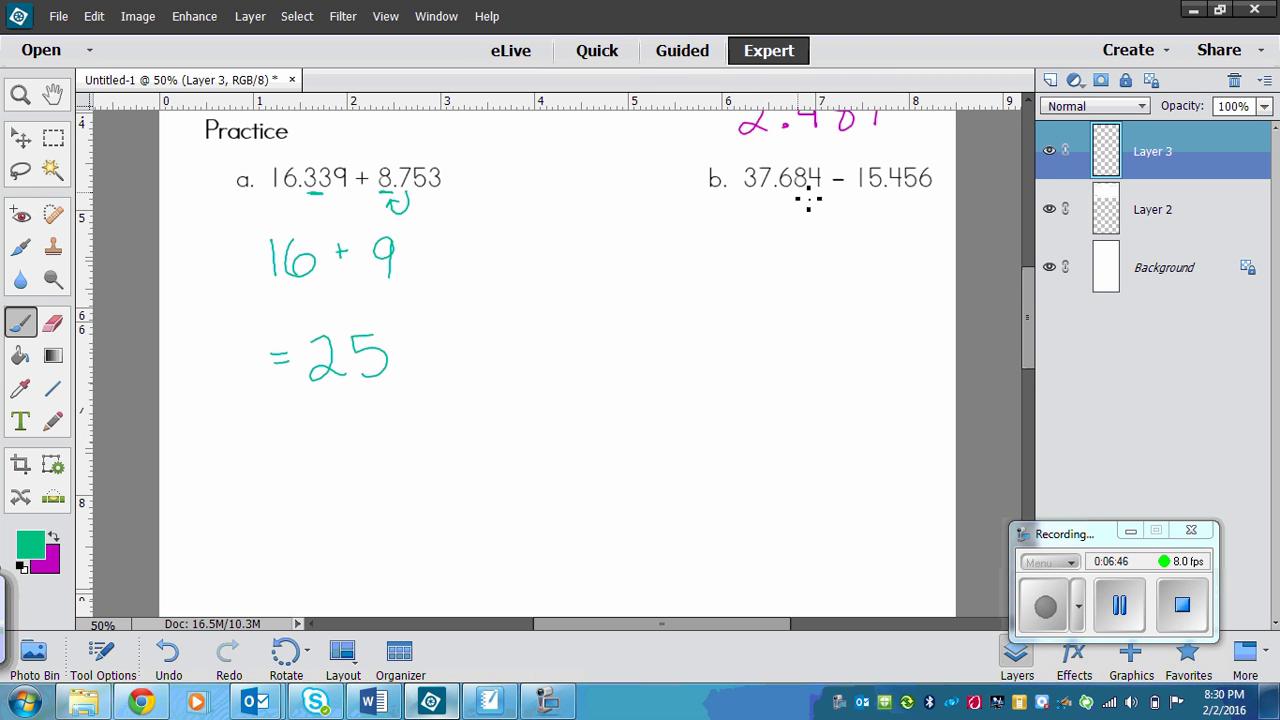
# Step: Round 37.684 to 38 and 15.456 to 15, write 38 − 15 in a column, and circle 23
pyautogui.moveTo(759, 191); pyautogui.dragTo(771, 190)
pyautogui.moveTo(794, 211)
pyautogui.mouseDown()
pyautogui.moveTo(782, 224)
pyautogui.moveTo(762, 206)
pyautogui.mouseUp()
pyautogui.moveTo(735, 261)
pyautogui.mouseDown()
pyautogui.moveTo(754, 294)
pyautogui.moveTo(733, 292)
pyautogui.mouseUp()
pyautogui.moveTo(784, 259)
pyautogui.mouseDown()
pyautogui.moveTo(771, 297)
pyautogui.moveTo(777, 283)
pyautogui.moveTo(818, 277)
pyautogui.mouseUp()
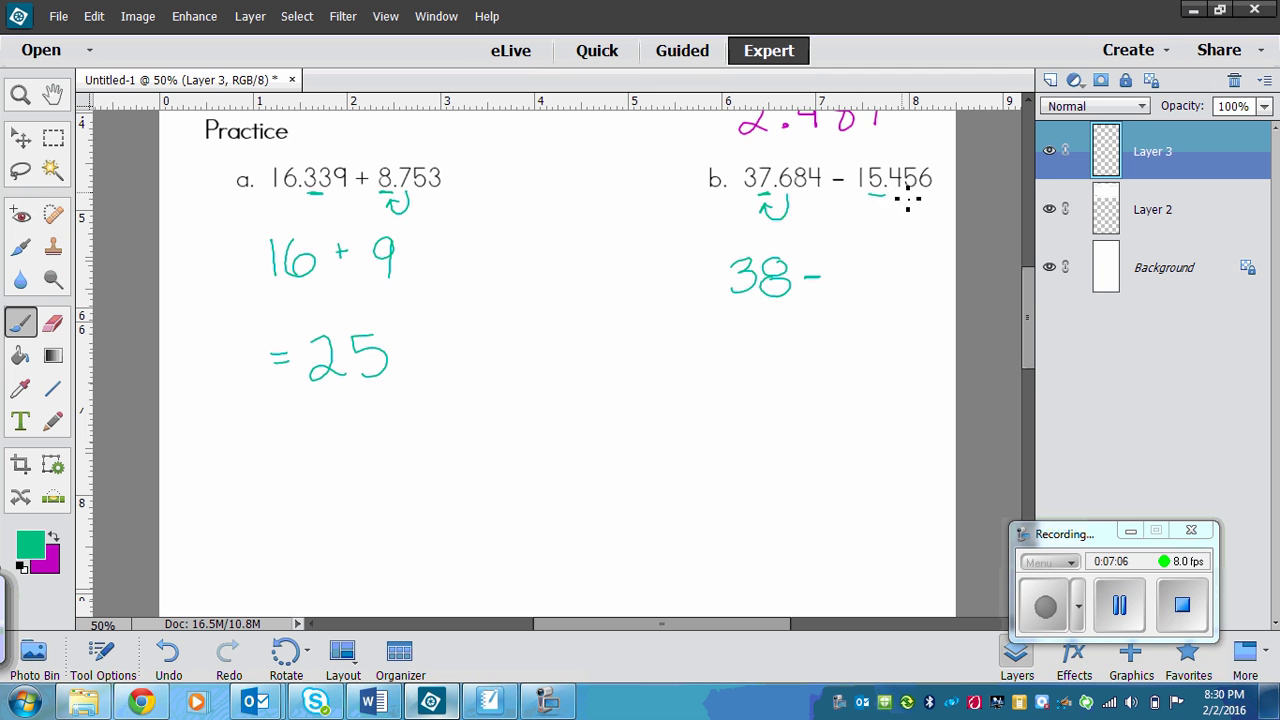
pyautogui.moveTo(900, 198)
pyautogui.mouseDown()
pyautogui.moveTo(900, 209)
pyautogui.moveTo(888, 200)
pyautogui.mouseUp()
pyautogui.moveTo(830, 259)
pyautogui.mouseDown()
pyautogui.moveTo(832, 290)
pyautogui.moveTo(859, 268)
pyautogui.moveTo(886, 289)
pyautogui.moveTo(849, 296)
pyautogui.mouseUp()
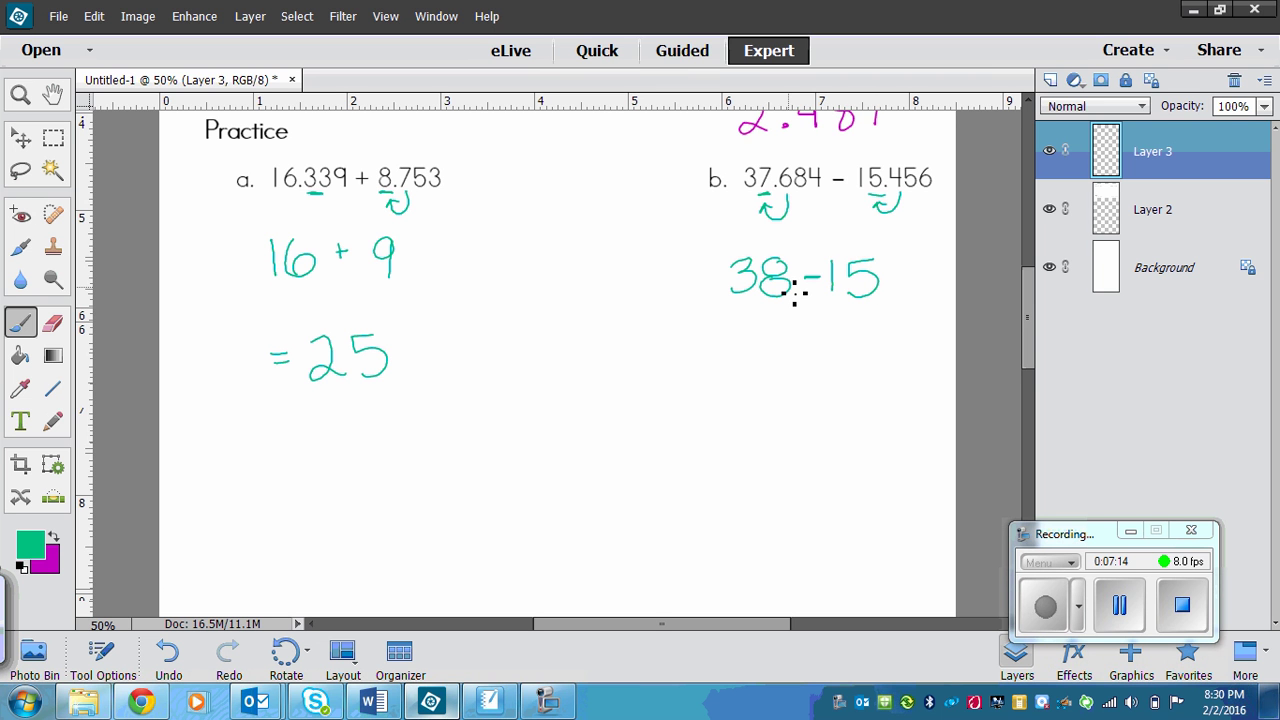
pyautogui.moveTo(730, 373)
pyautogui.mouseDown()
pyautogui.moveTo(732, 400)
pyautogui.moveTo(768, 376)
pyautogui.moveTo(740, 437)
pyautogui.moveTo(766, 420)
pyautogui.moveTo(763, 443)
pyautogui.moveTo(804, 468)
pyautogui.mouseUp()
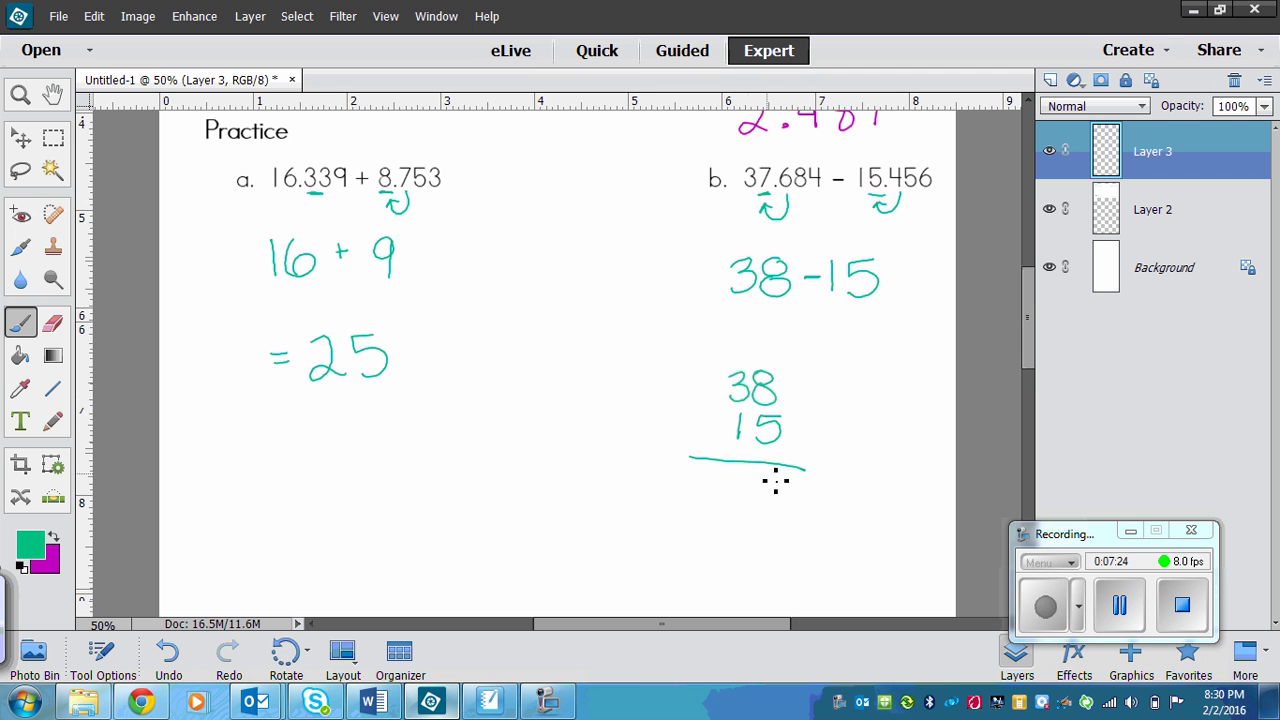
pyautogui.moveTo(763, 472)
pyautogui.mouseDown()
pyautogui.moveTo(782, 486)
pyautogui.moveTo(738, 490)
pyautogui.moveTo(758, 498)
pyautogui.moveTo(709, 531)
pyautogui.moveTo(791, 480)
pyautogui.mouseUp()
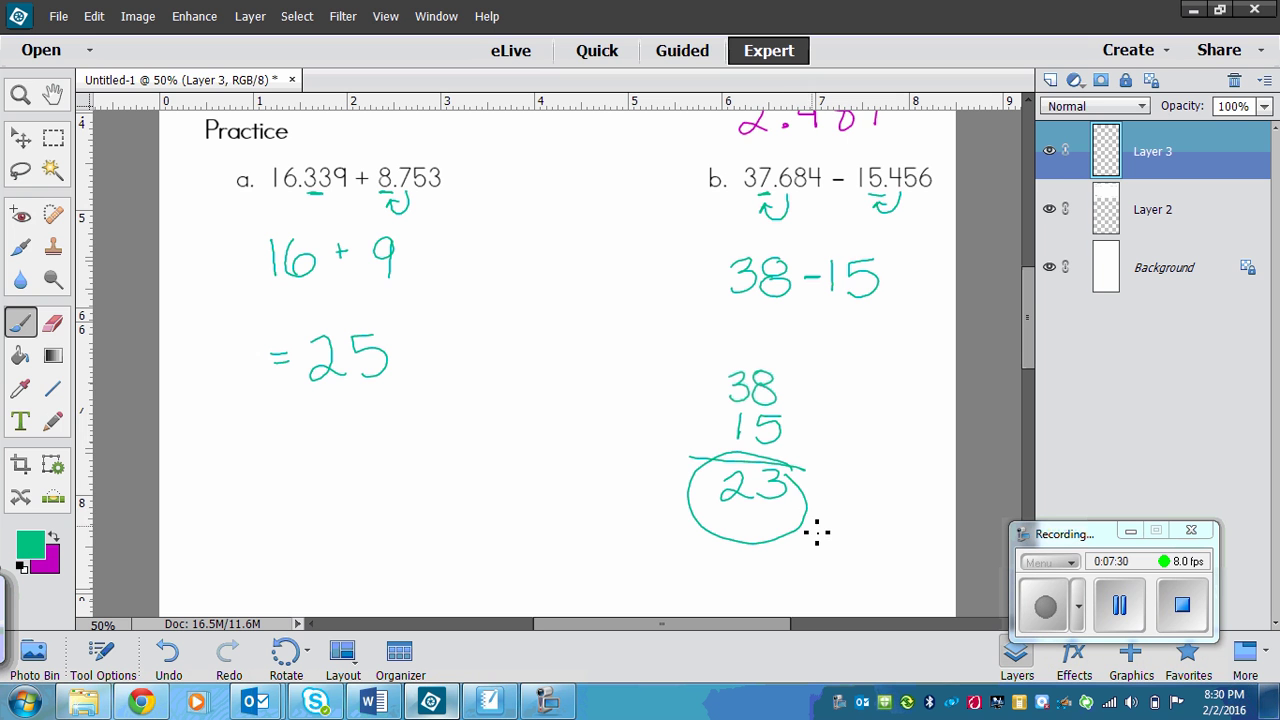
# Step: Return to the Word handout and scroll down to the assignment line pg. 198–199 #1–3, 6–8
pyautogui.click(372, 700)
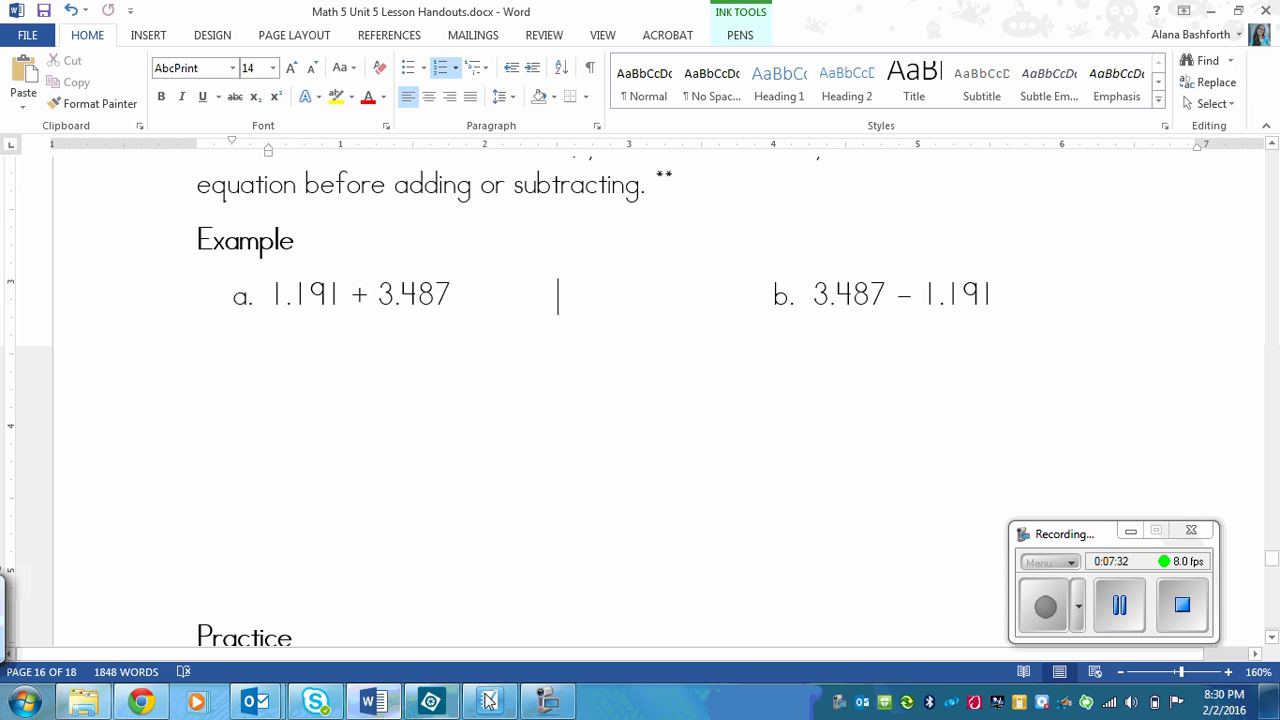
pyautogui.moveTo(1272, 560); pyautogui.dragTo(1273, 572)
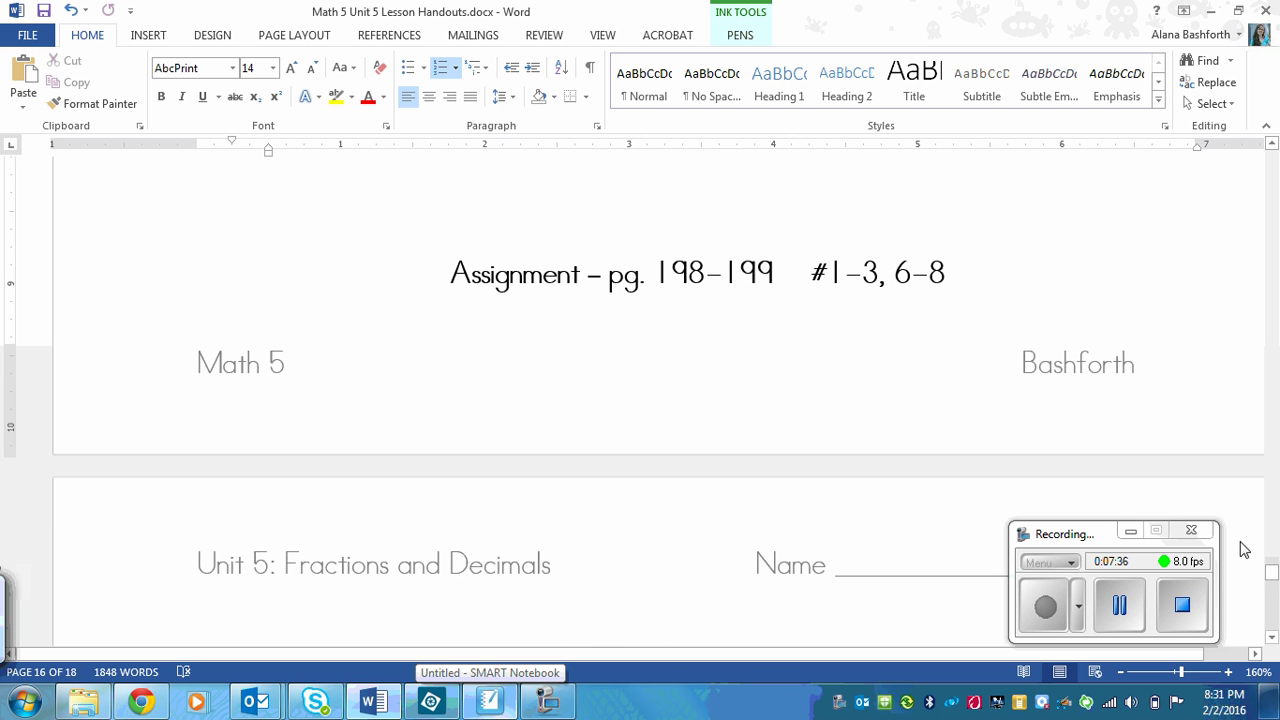